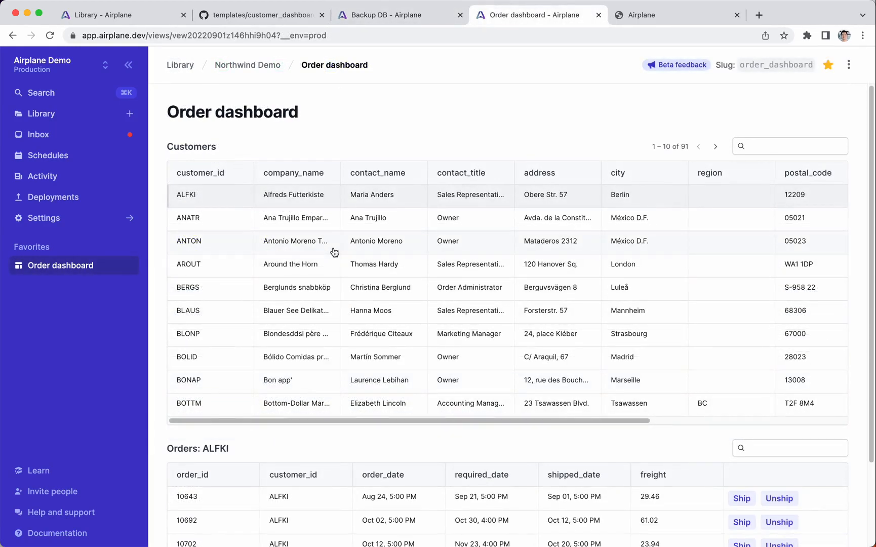
# Step: Select the ANATR row in Customers to list that customer's orders
pyautogui.click(339, 220)
pyautogui.scroll(-3, 362, 445)
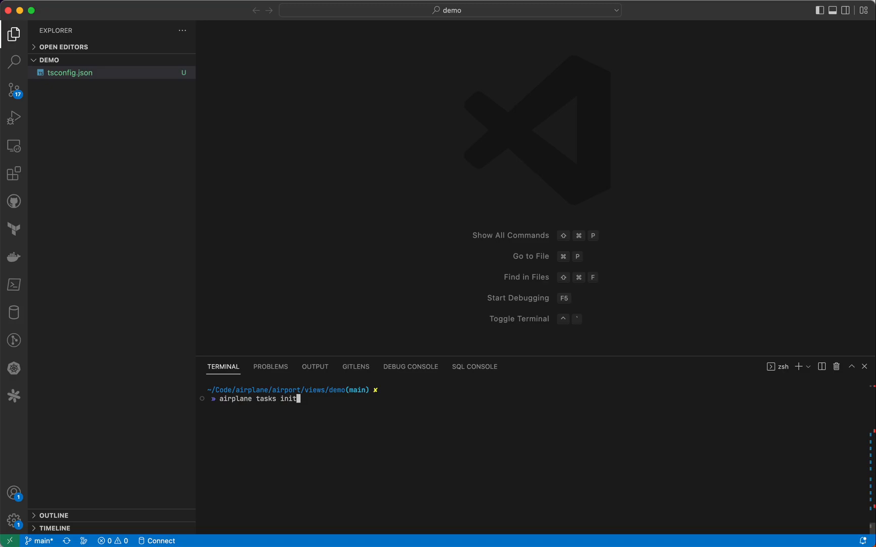
# Step: Initialize a SQL task 'List orders for customer' with default .sql and task.yaml paths
pyautogui.press('Return')
pyautogui.write('List ord')
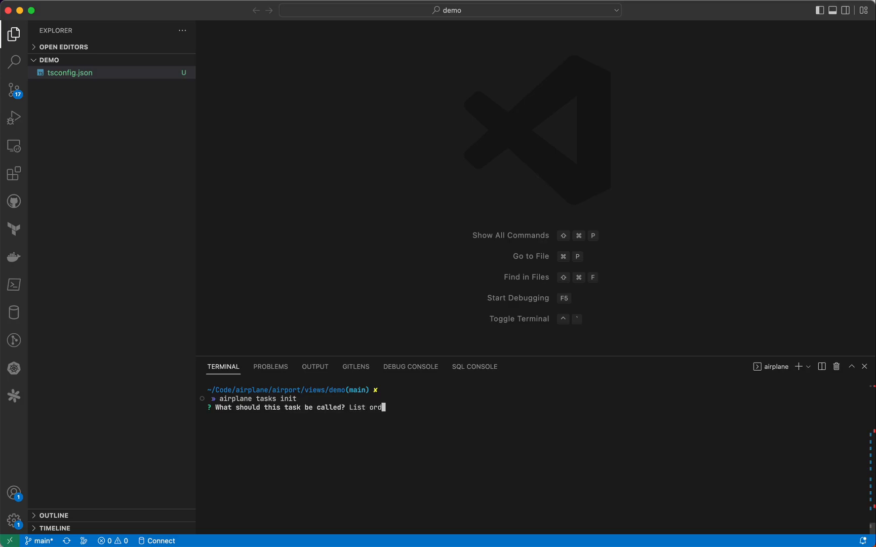
pyautogui.write('ers for customer')
pyautogui.press('Return')
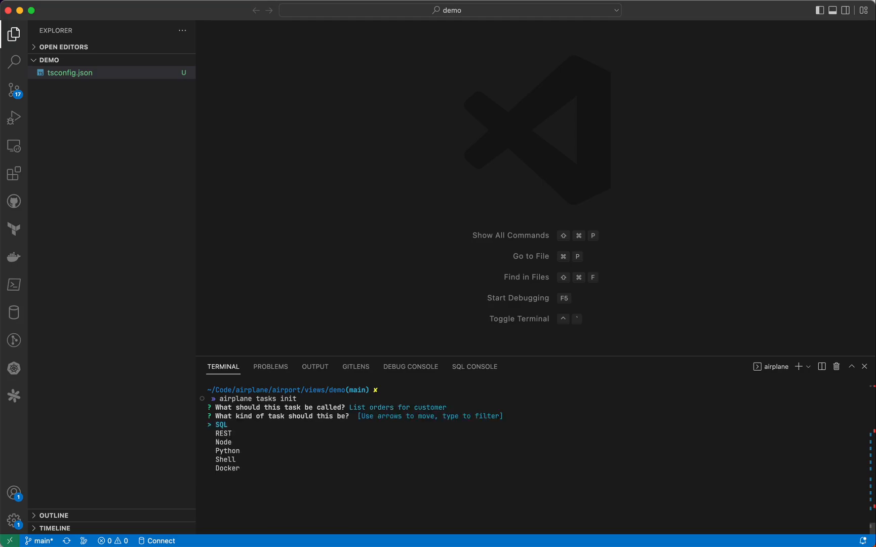
pyautogui.press('Return')
pyautogui.press('Return')
pyautogui.press('Return')
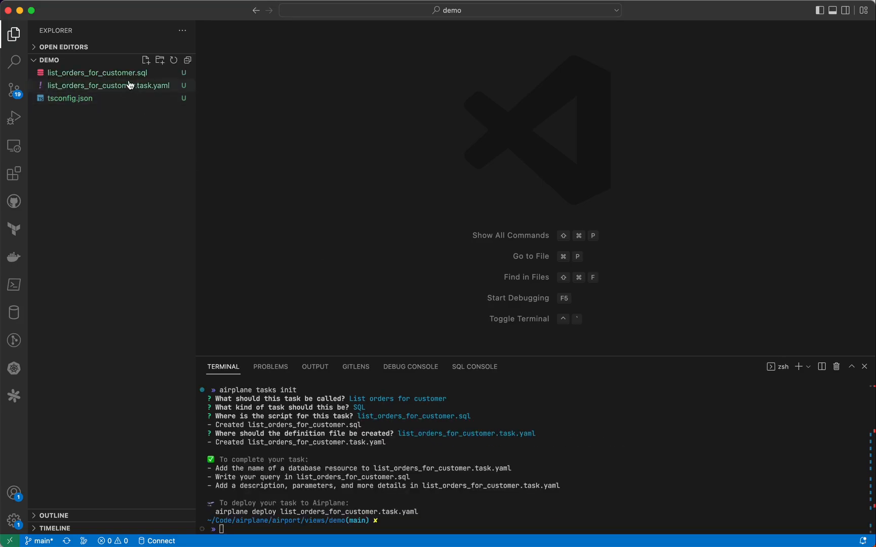
# Step: Replace the placeholder SQL with the orders-by-customer SELECT query
pyautogui.click(96, 72)
pyautogui.press('super+a')
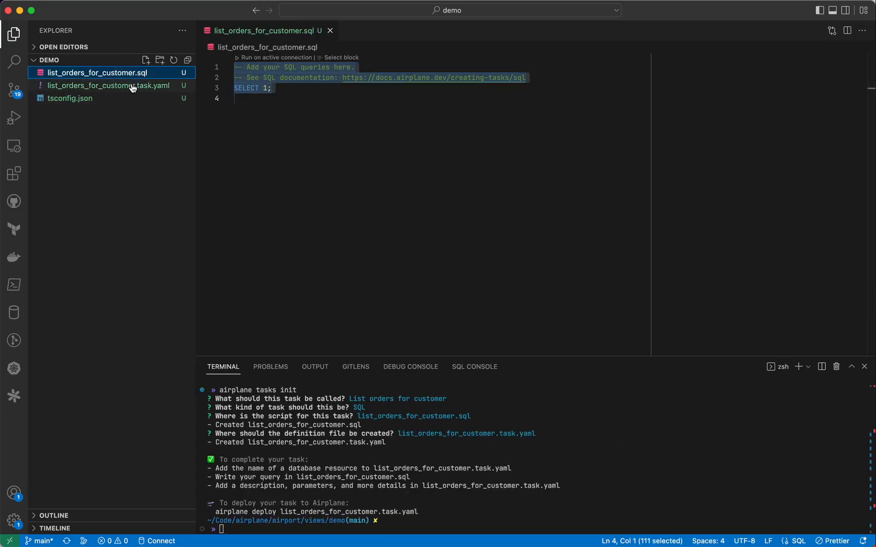
pyautogui.click(109, 84)
pyautogui.click(263, 30)
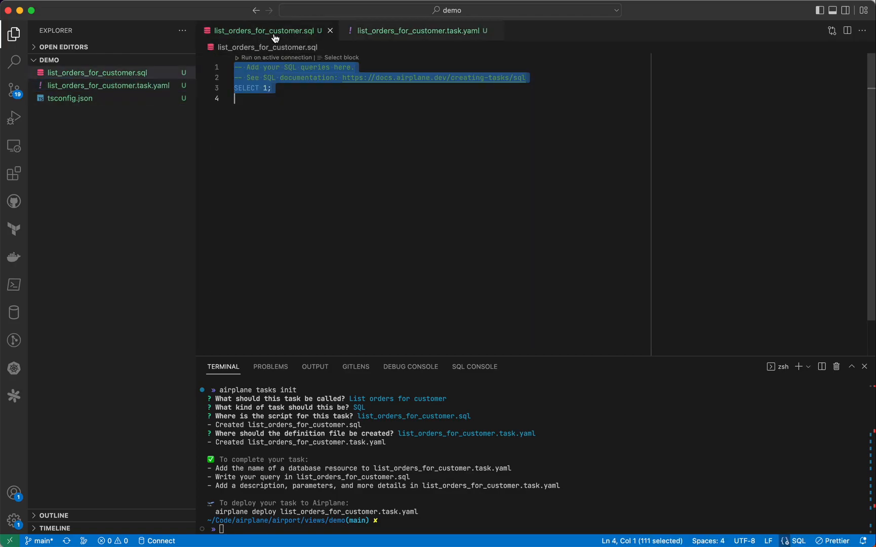
pyautogui.write('SELECT * FROM orders WHERE customer_id = :customer')
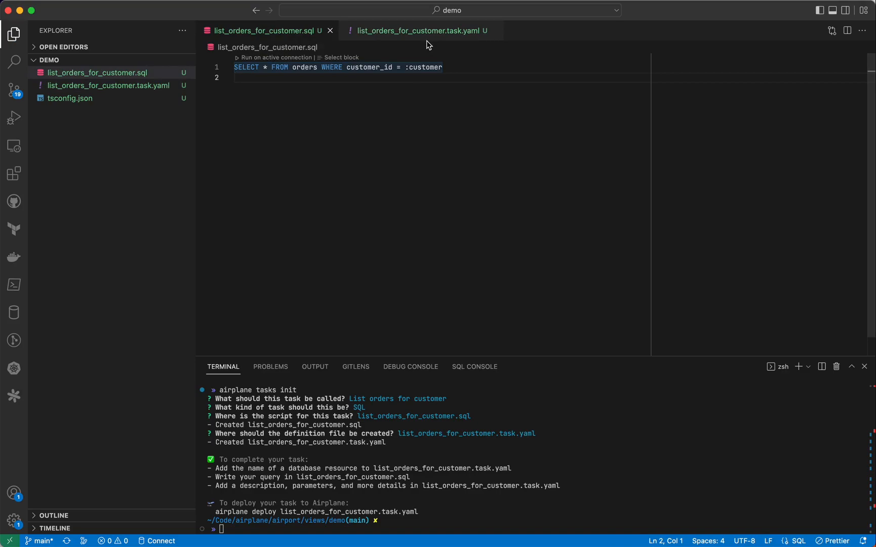
# Step: Clear the task.yaml template so the new task definitions can be written
pyautogui.click(417, 30)
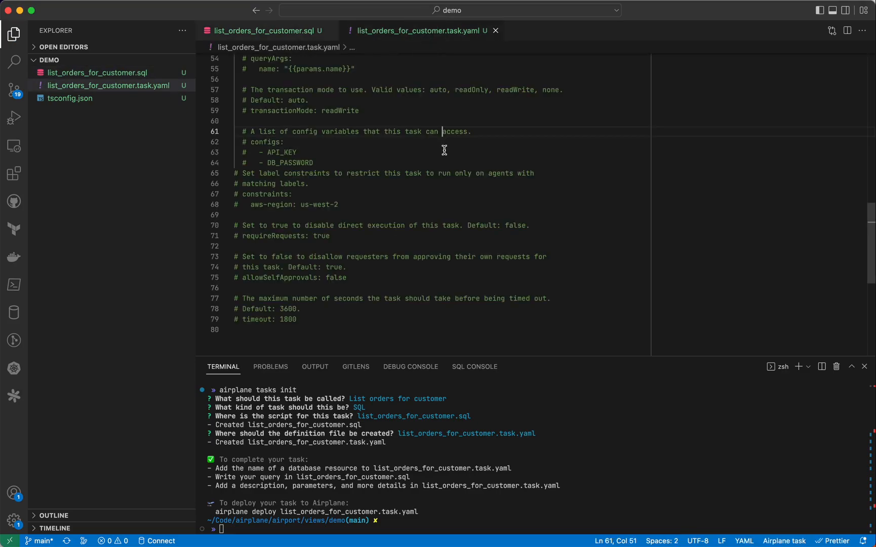
pyautogui.press('super+a')
pyautogui.press('BackSpace')
pyautogui.scroll(5, 438, 160)
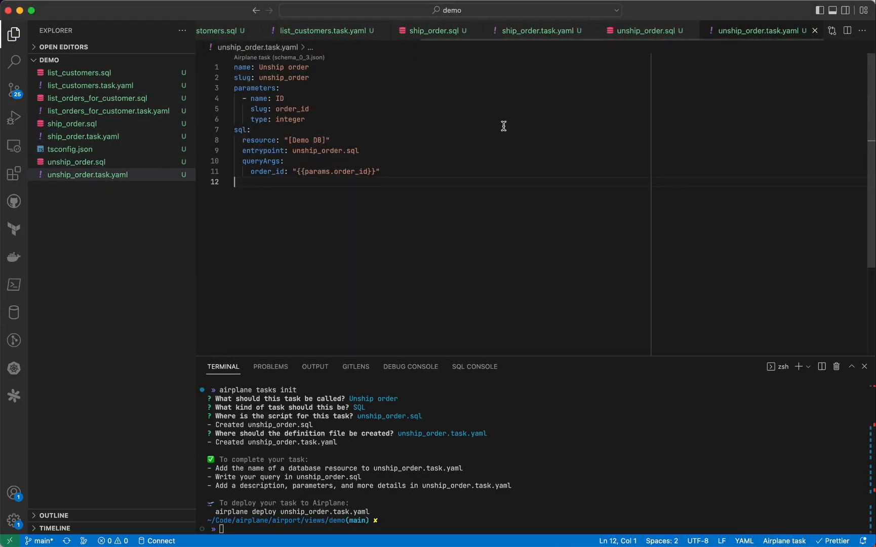
# Step: Run airplane deploy in a cleared terminal to deploy all tasks
pyautogui.click(308, 417)
pyautogui.hotkey('ctrl', 'l')
pyautogui.write('airplane')
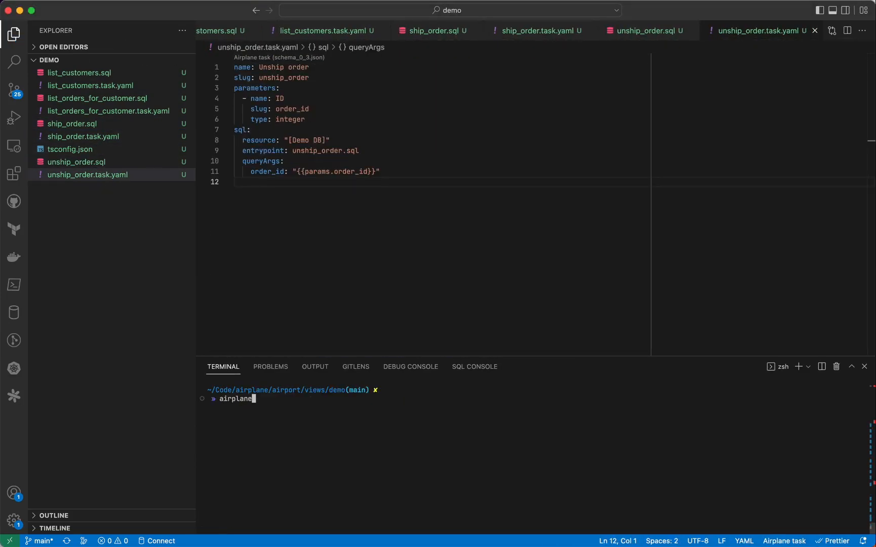
pyautogui.write(' deploy')
pyautogui.press('Return')
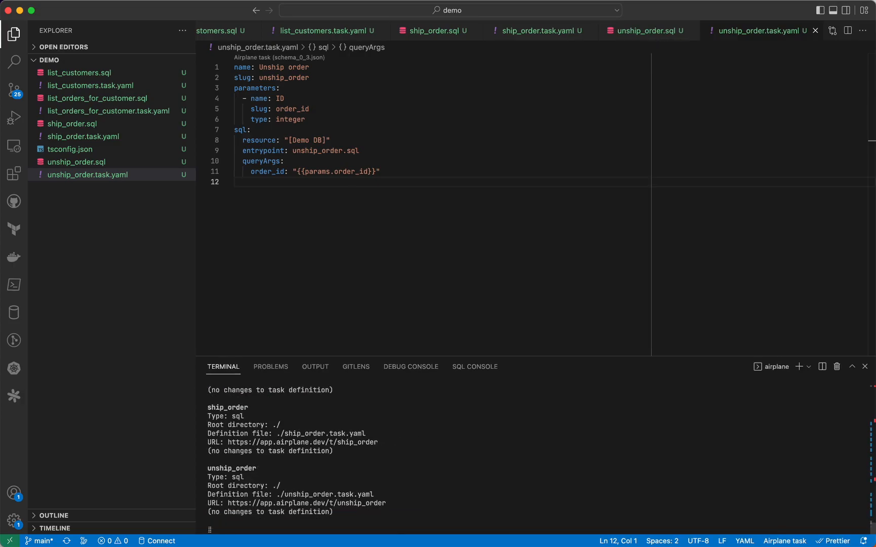
# Step: Execute the List customers task in Airplane and return to its task page
pyautogui.press('super+Tab')
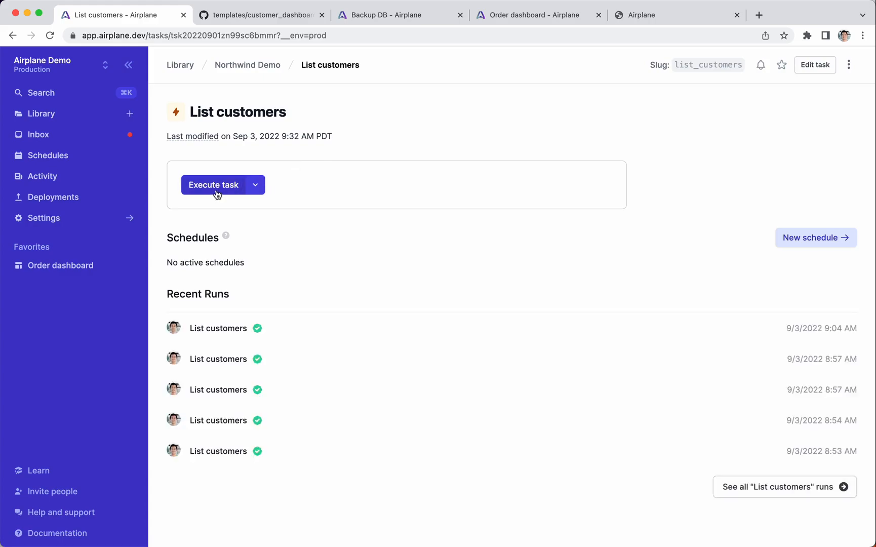
pyautogui.click(214, 186)
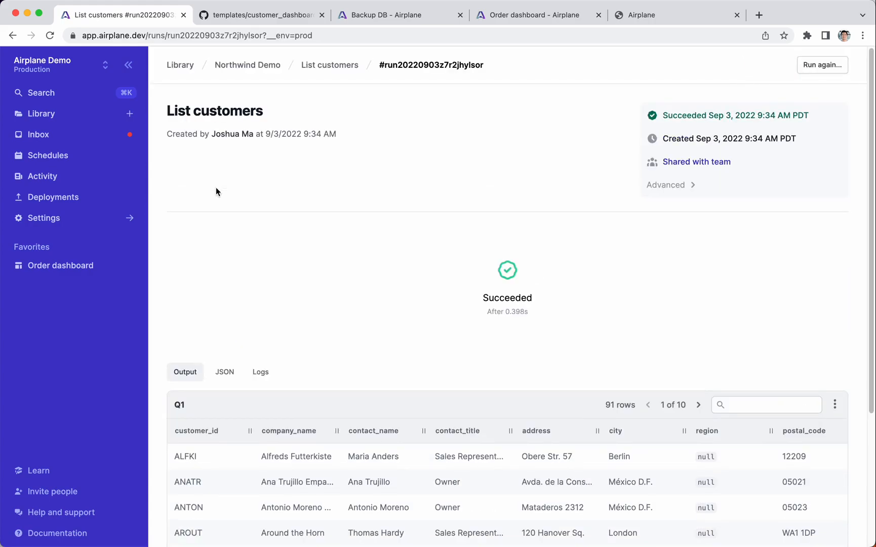
pyautogui.scroll(-3, 343, 289)
pyautogui.scroll(-5, 348, 300)
pyautogui.scroll(-2, 348, 301)
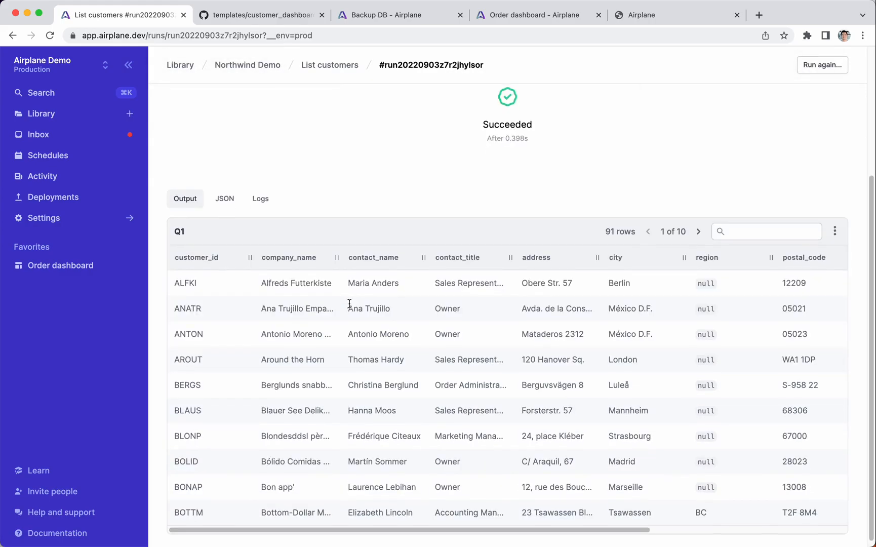
pyautogui.scroll(5, 349, 304)
pyautogui.click(329, 65)
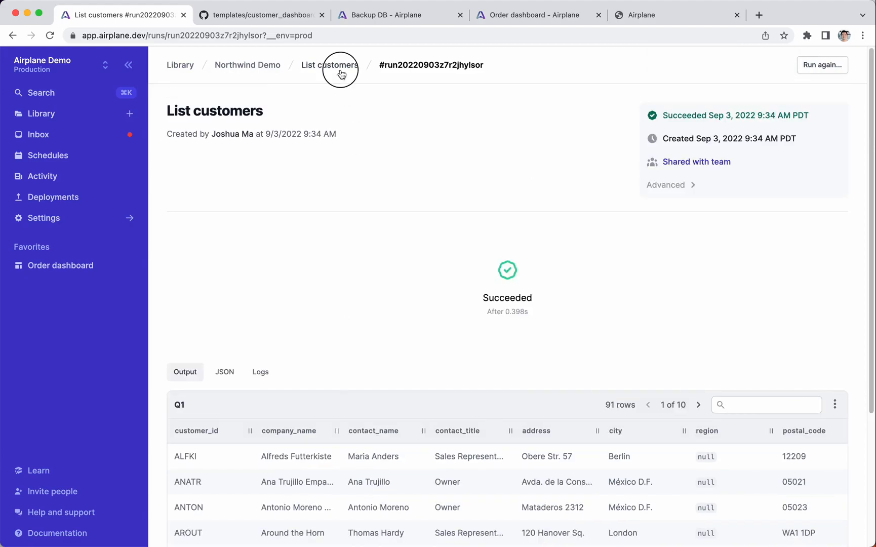
# Step: Enable and save a notification for when a run fails
pyautogui.click(760, 65)
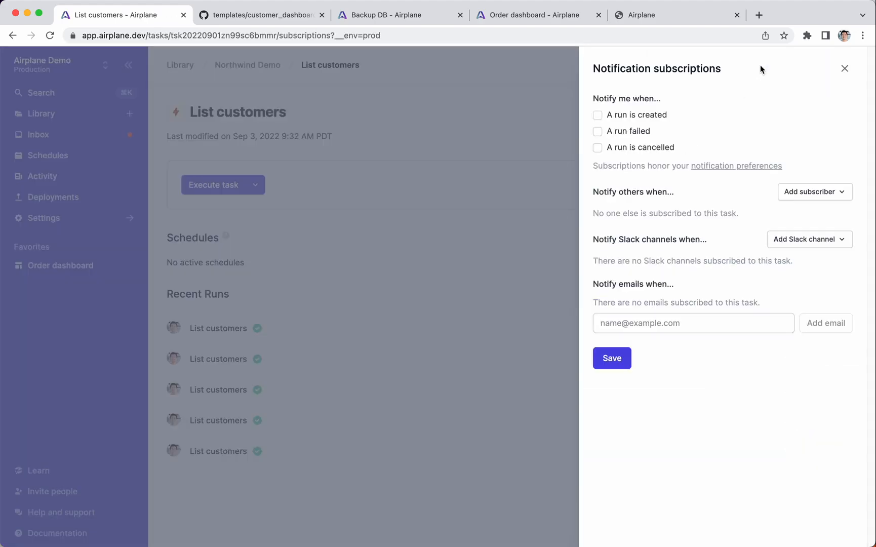
pyautogui.click(628, 132)
pyautogui.click(612, 358)
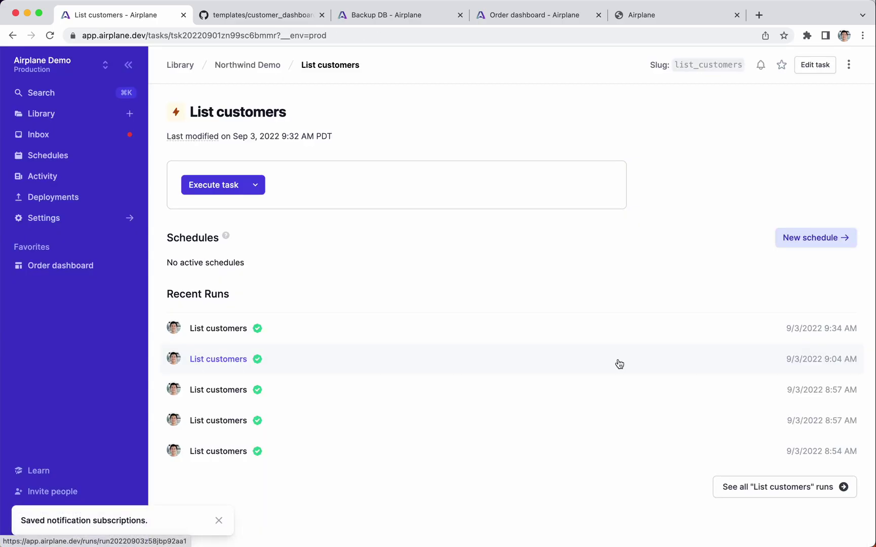
# Step: Create a new view named Order dashboard from the terminal
pyautogui.press('super+Tab')
pyautogui.write('init')
pyautogui.press('Return')
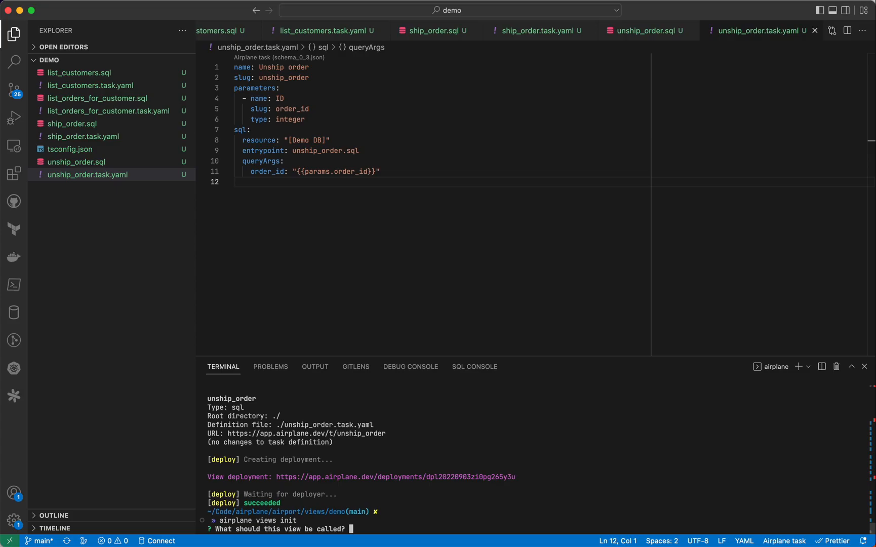
pyautogui.write('Order dashboar')
pyautogui.write('d')
pyautogui.press('Return')
pyautogui.press('Return')
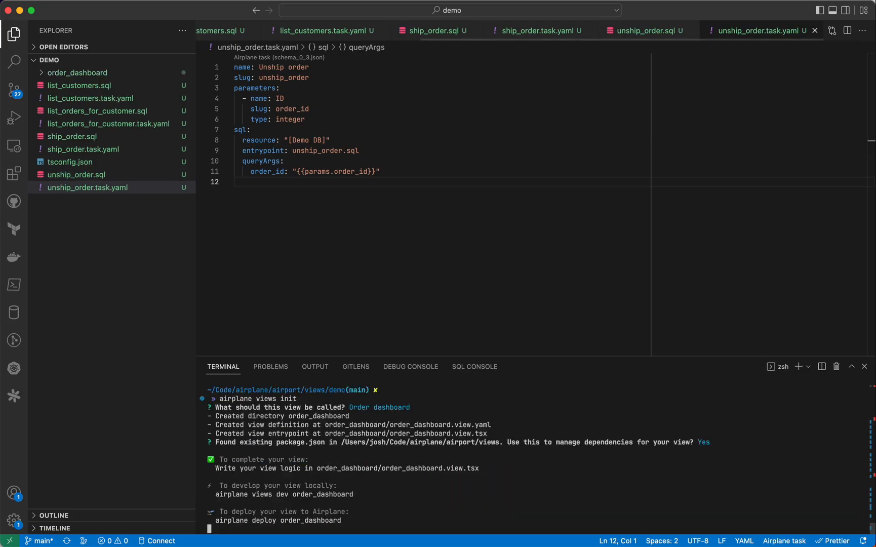
pyautogui.write('airp')
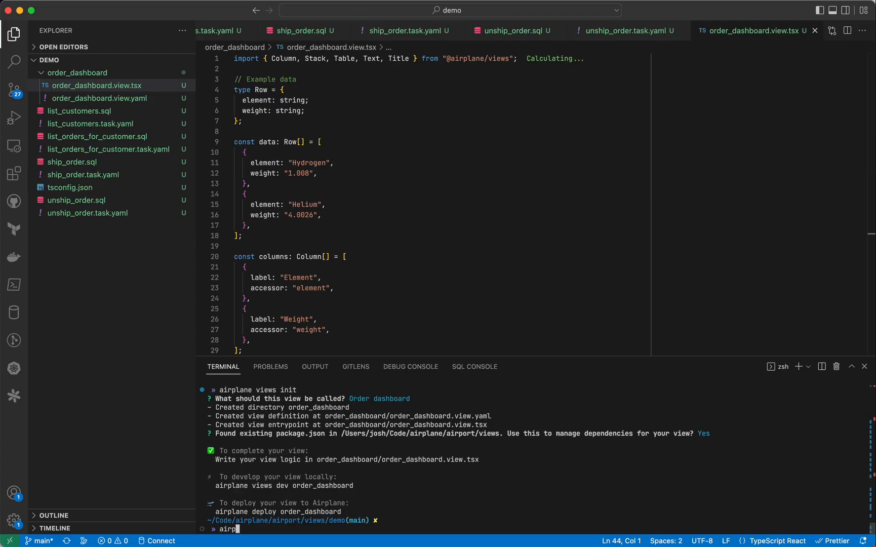
pyautogui.write('lane views dev ord')
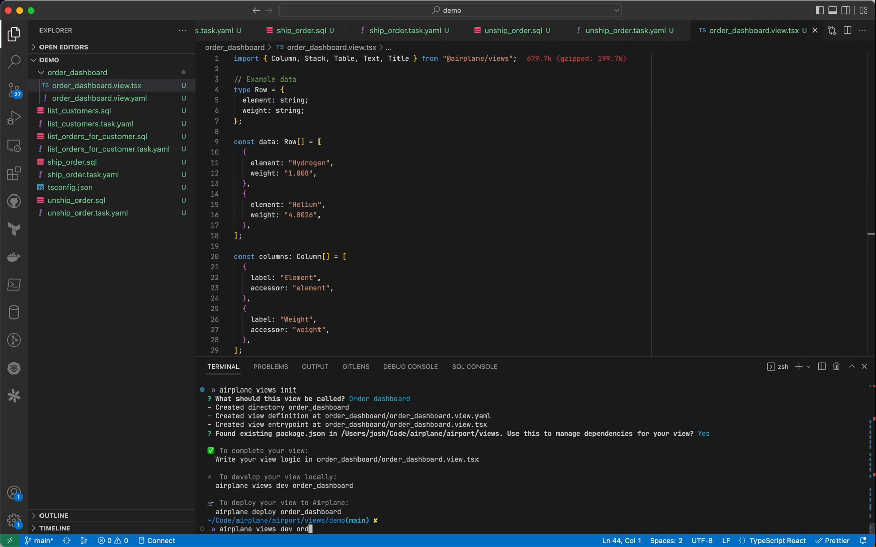
pyautogui.write('er_dashboard')
# Step: Start the local preview with airplane views dev and select the example view code for replacement
pyautogui.press('Return')
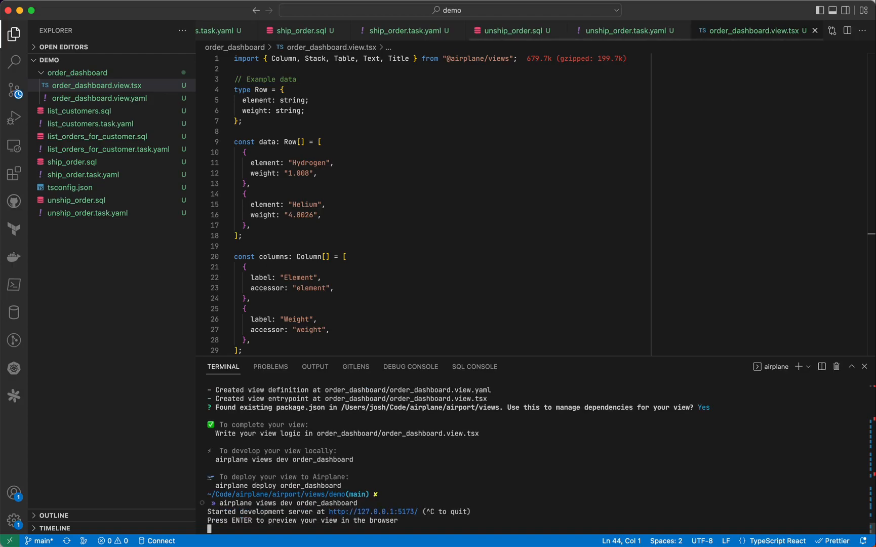
pyautogui.press('Return')
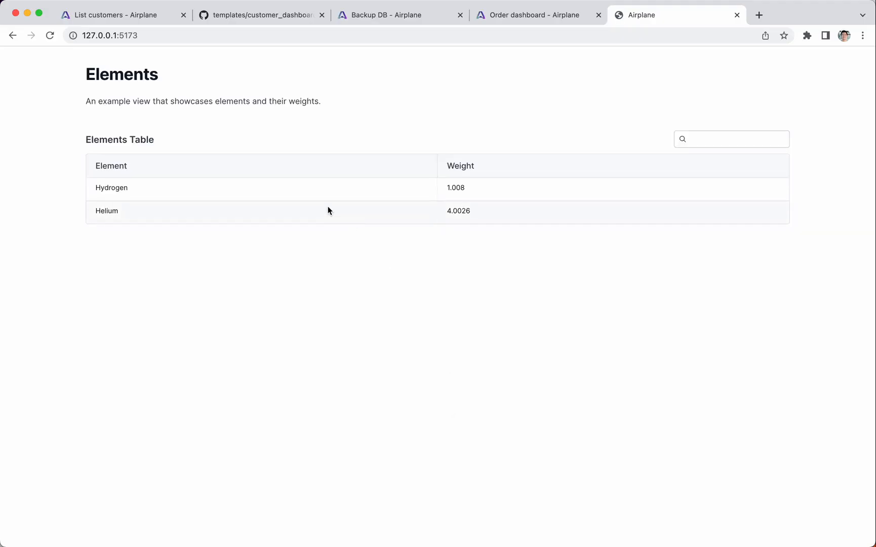
pyautogui.press('super+Tab')
pyautogui.press('super+a')
# Step: Paste the Northwind Traders Customers table code, save it and check the browser preview
pyautogui.write('import { Stack, Table, Title } from "@airplane/views";  const OrderDashboard = () => {   return (     <Stack>       <Title>Northwind Traders</Title>       <Stack>         <Table           id="customers"           title="Customers"           hiddenColumns={["phone", "fax", "region"]}           task="list_customers"         />       </Stack>     </Stack>   ); };  export default OrderDashboard;')
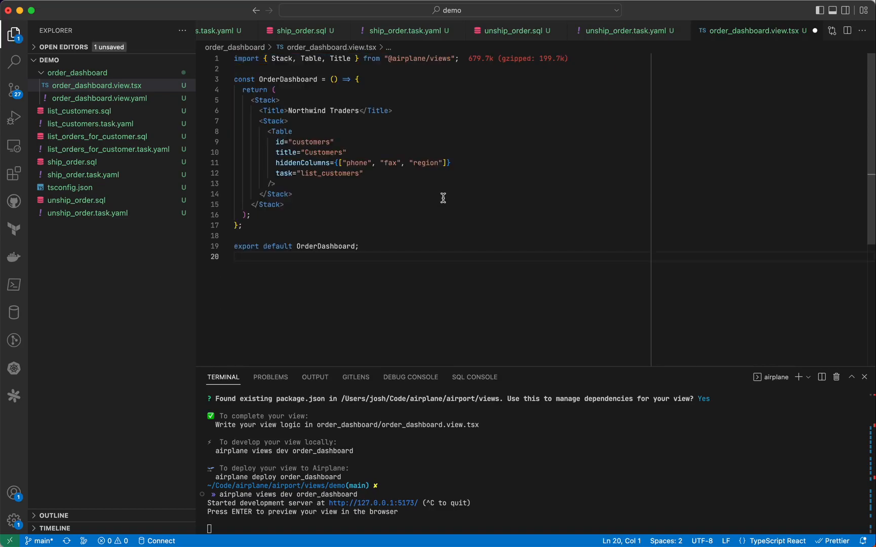
pyautogui.press('super+s')
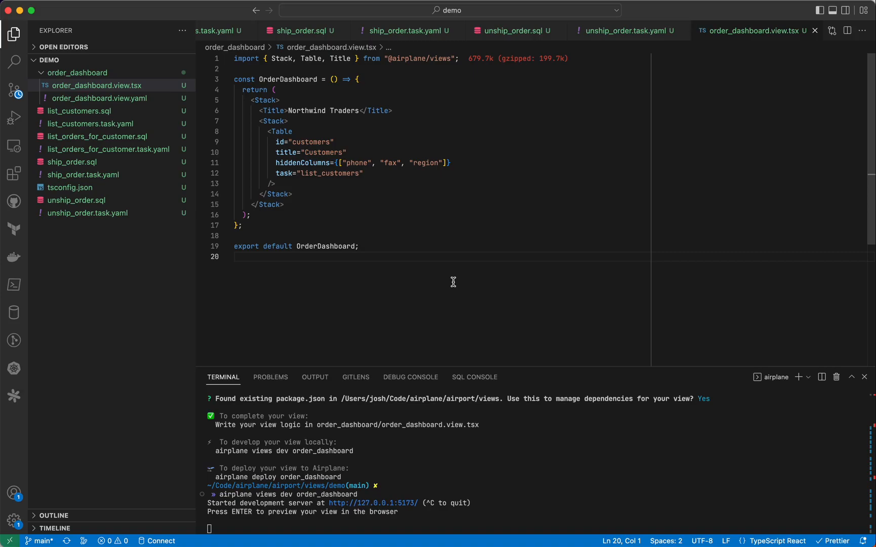
pyautogui.press('Return')
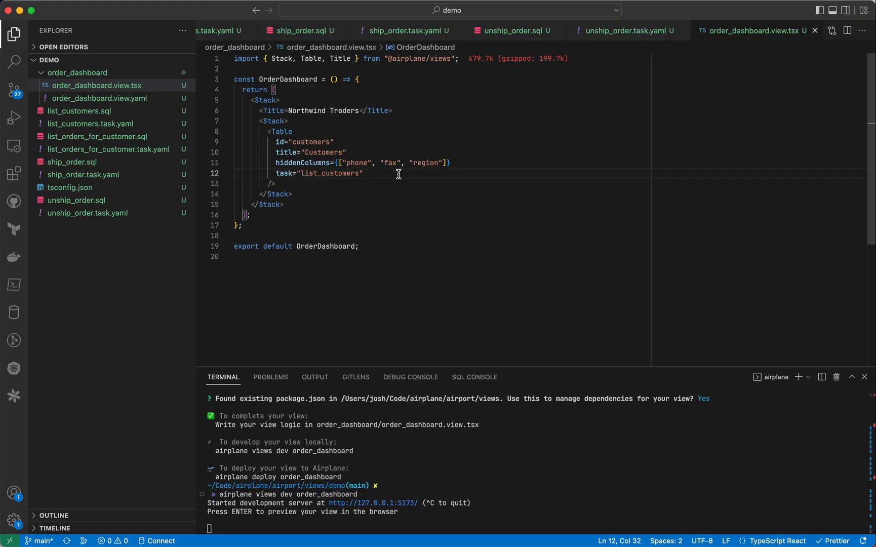
# Step: Add rowSelection="single" and a useComponentState hook with a selected customer variable
pyautogui.press('Return')
pyautogui.write('row')
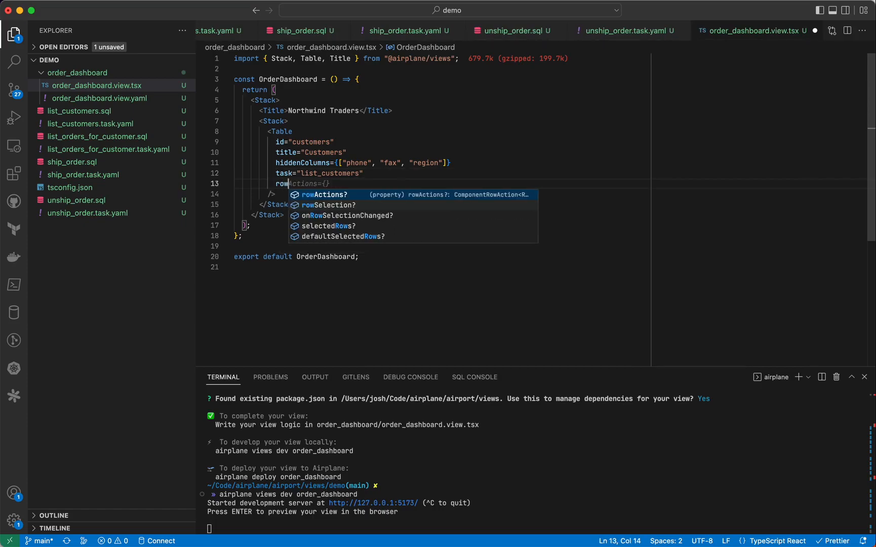
pyautogui.write('Sel')
pyautogui.press('Tab')
pyautogui.write('single')
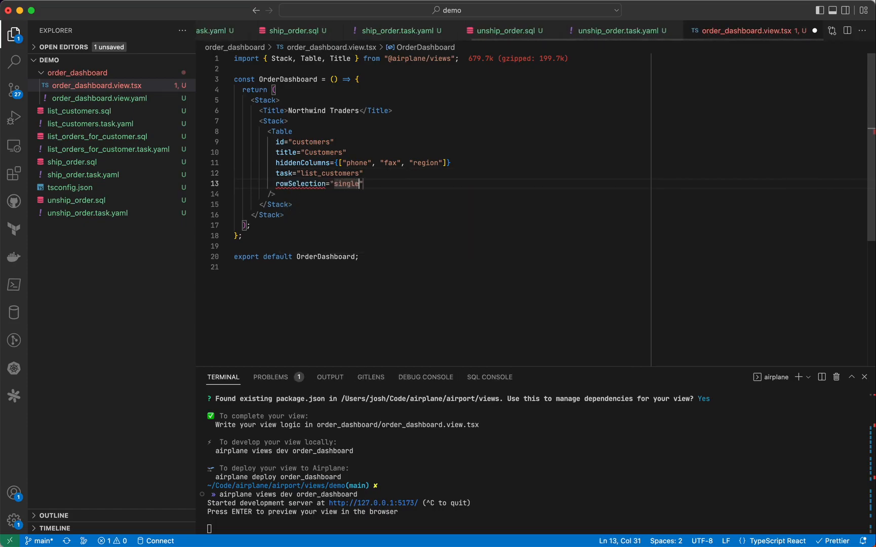
pyautogui.click(370, 79)
pyautogui.press('Return')
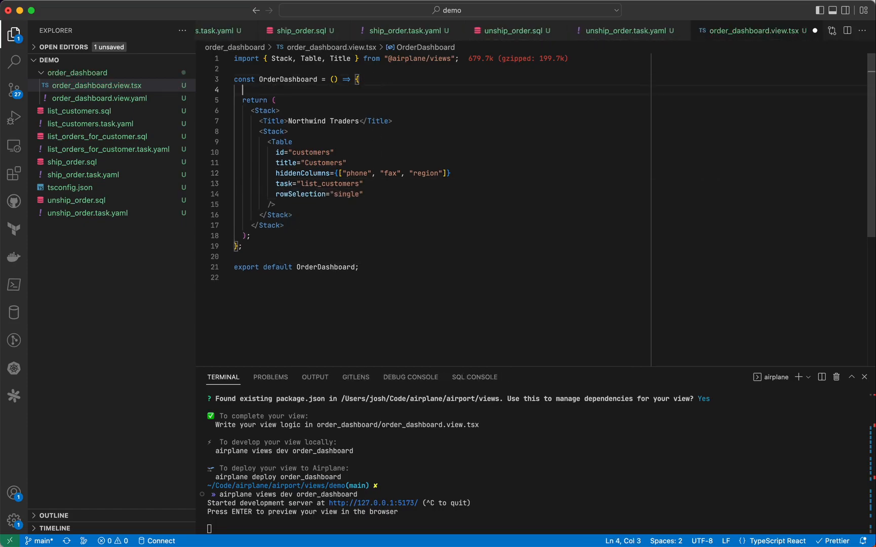
pyautogui.write('const customers = us')
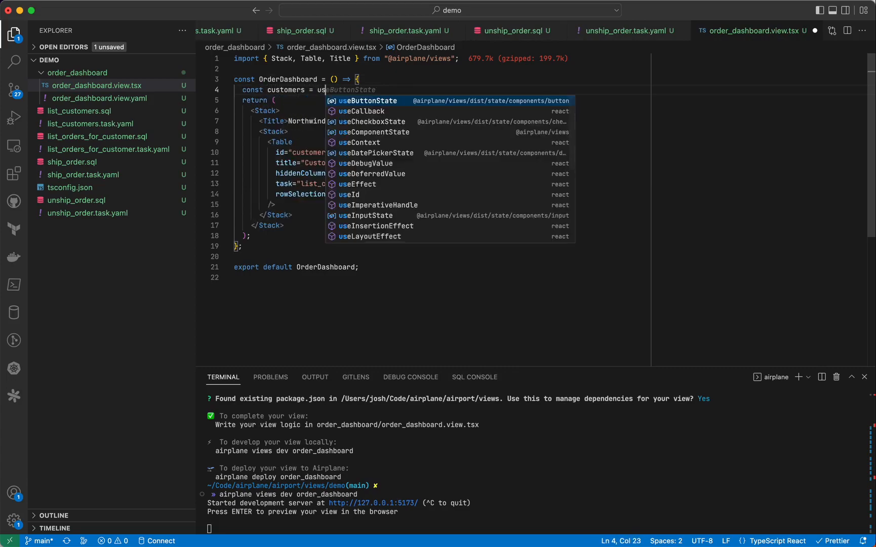
pyautogui.write('eComp')
pyautogui.press('Tab')
pyautogui.write('("customers")')
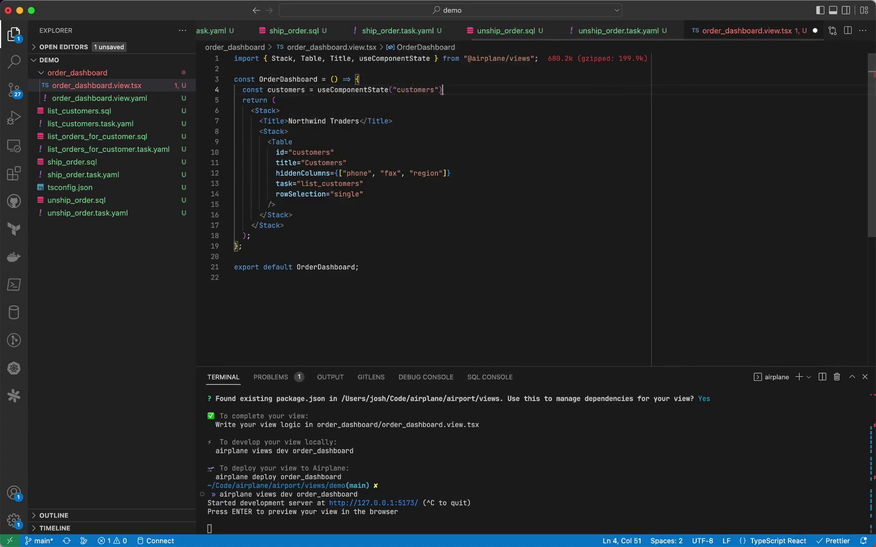
pyautogui.write(';')
pyautogui.press('Return')
pyautogui.write('const selectedCustomer = customers.selected')
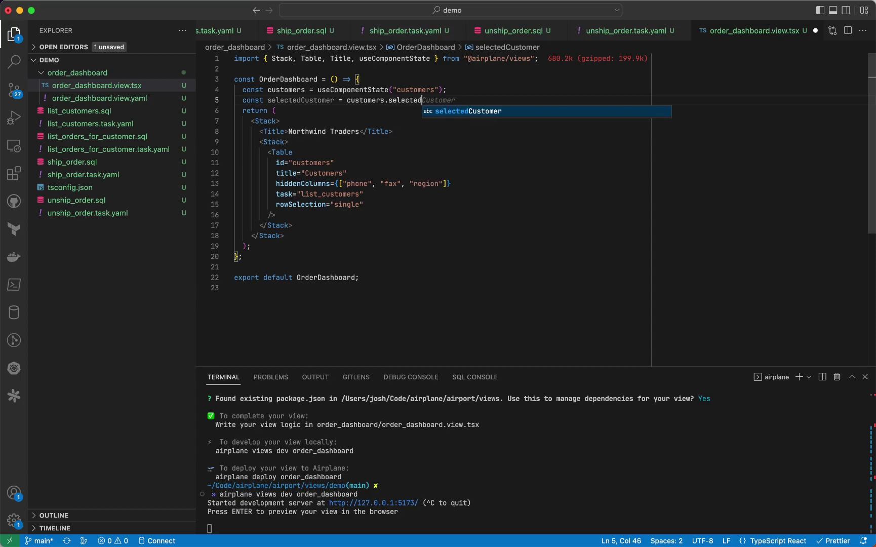
pyautogui.write('Row;')
# Step: Add a conditional orders Table for the selected customer and save
pyautogui.click(289, 214)
pyautogui.write('{sel')
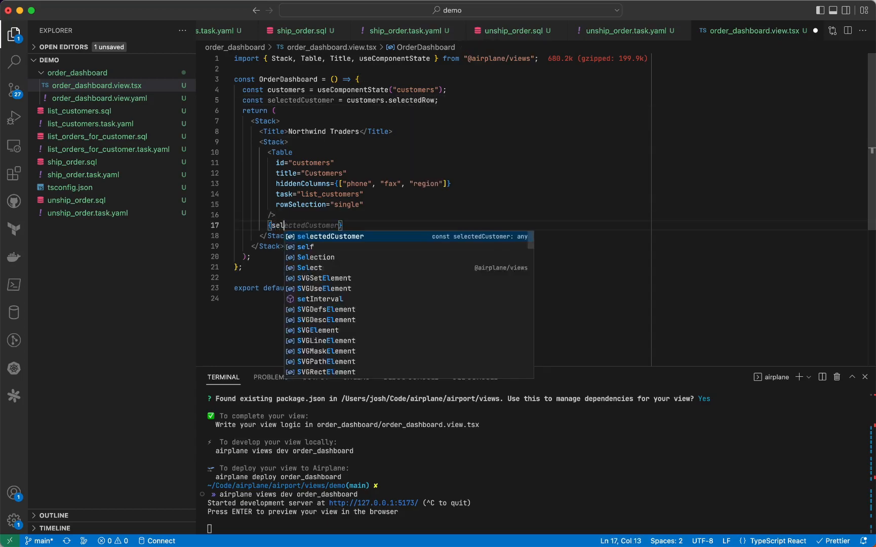
pyautogui.write('ectedCustomer && (')
pyautogui.press('Return')
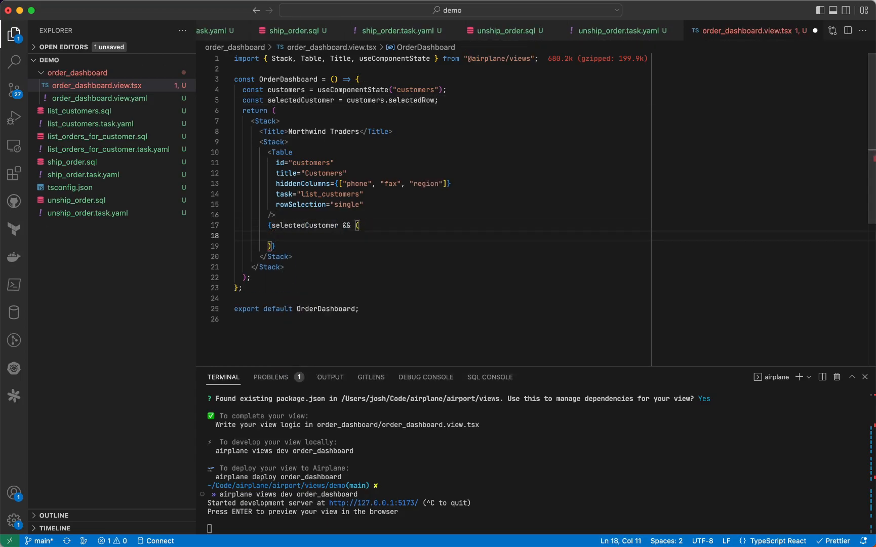
pyautogui.write('<Table id="orders" title={`Orders: ${selectedCustomer.company_name}`} hiddenColumns={[   "ship_via",   "ship_name",   "ship_address",   "ship_city",   "ship_region",   "ship_postal_code",   "ship_country",   "employee_id", ]} task={{   slug: "list_orders",   params: { customer_id: selectedCustomer.customer_id }, }} />')
pyautogui.press('super+s')
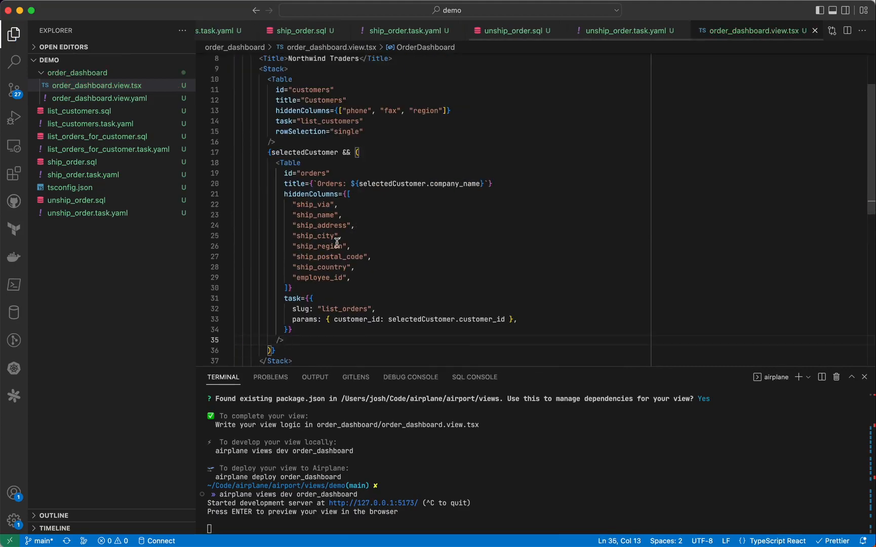
pyautogui.scroll(-2, 336, 242)
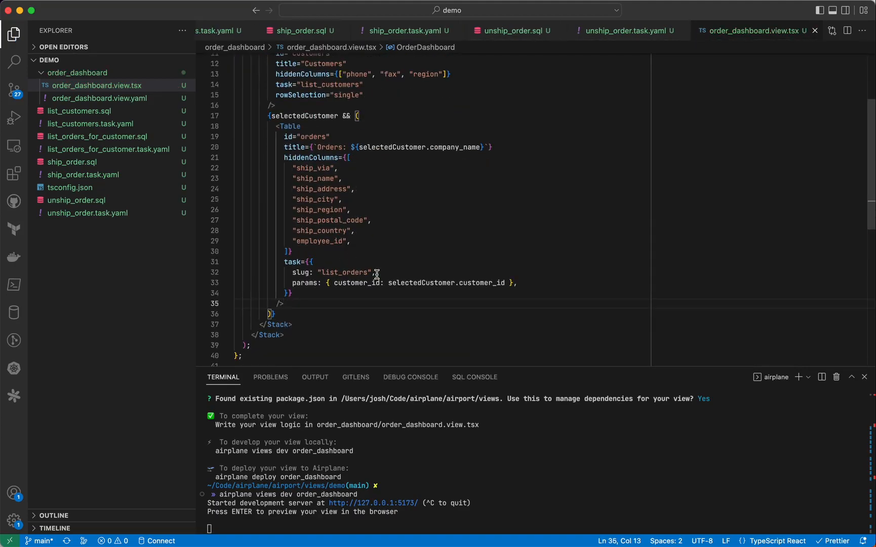
# Step: In the preview select customers ALFKI, ANATR and ANTON to load their orders
pyautogui.press('super+Tab')
pyautogui.click(212, 158)
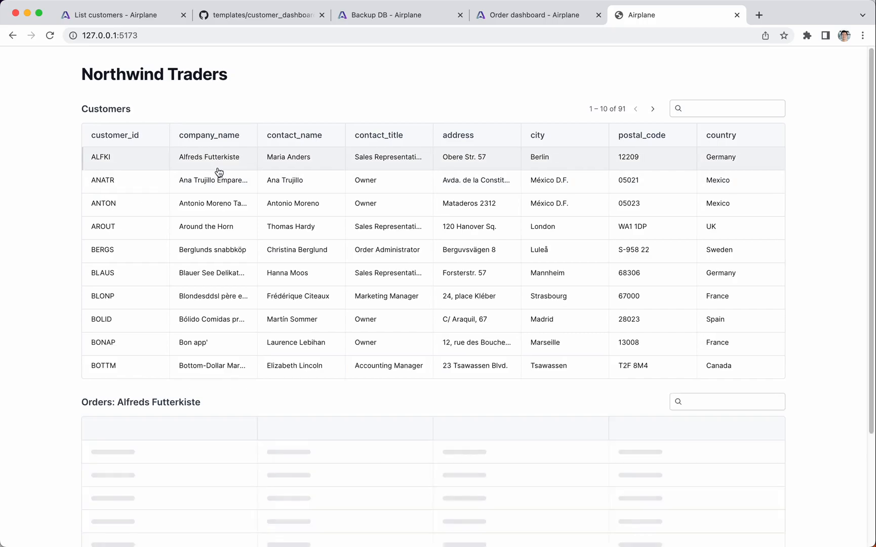
pyautogui.scroll(-2, 61, 365)
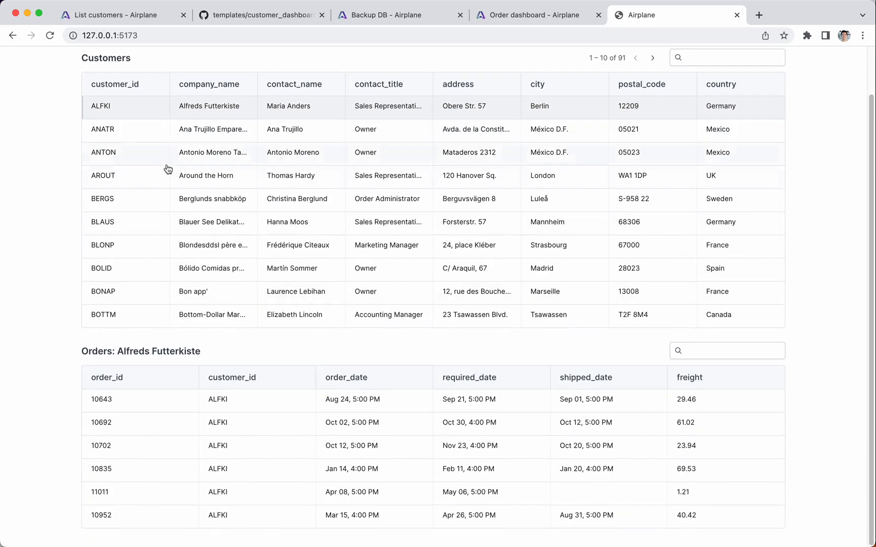
pyautogui.click(168, 130)
pyautogui.scroll(2, 171, 160)
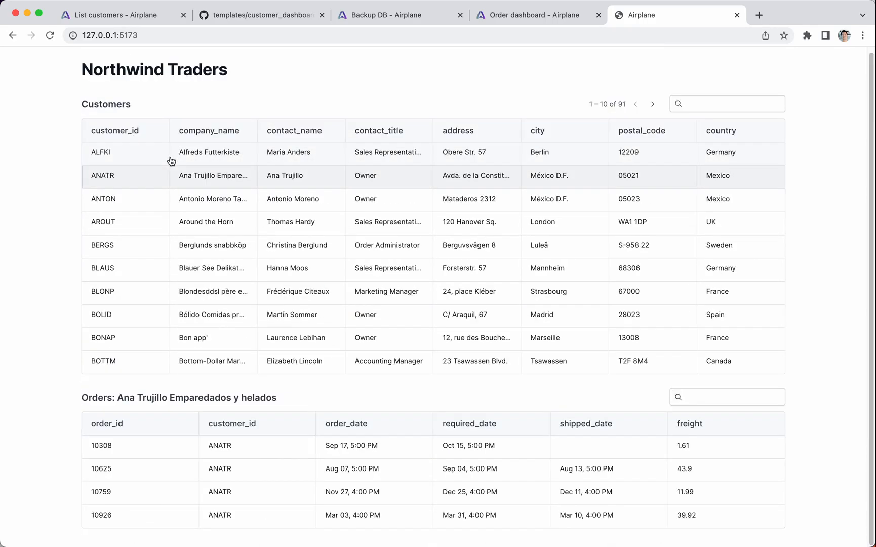
pyautogui.click(175, 199)
# Step: Add Ship and Unship rowActions running ship_order and unship_order to the orders table
pyautogui.press('super+Tab')
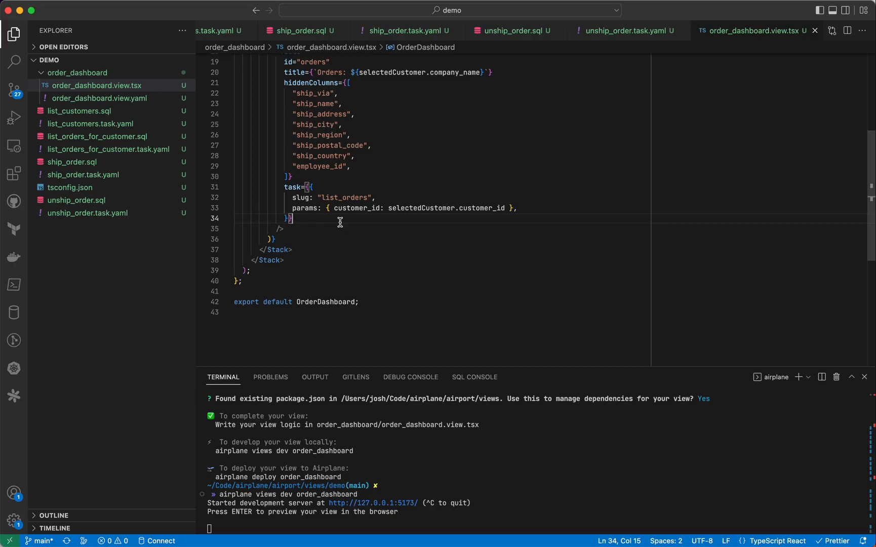
pyautogui.write('rowActions={[               {                 slug: "ship_order",                 label: "Ship",               },               {                 slug: "unship_order",                 label: "Unship",               },             ]}')
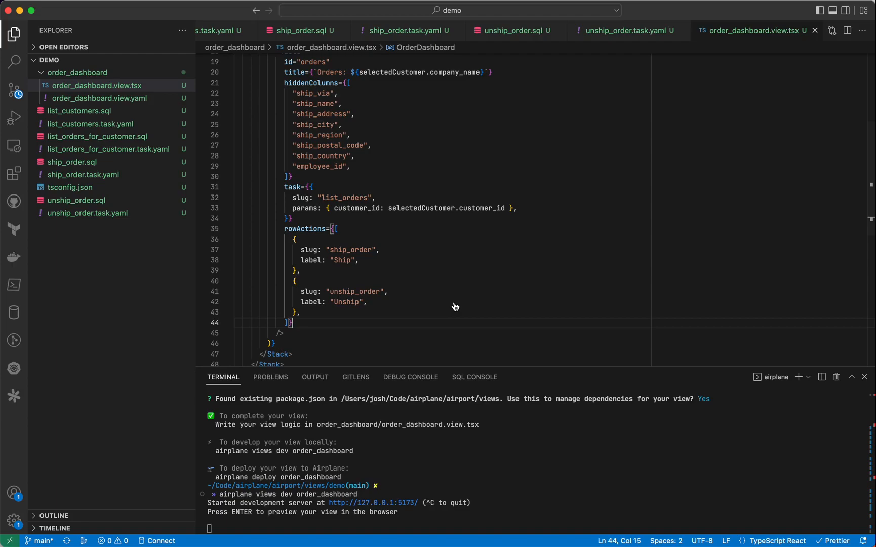
pyautogui.press('super+Tab')
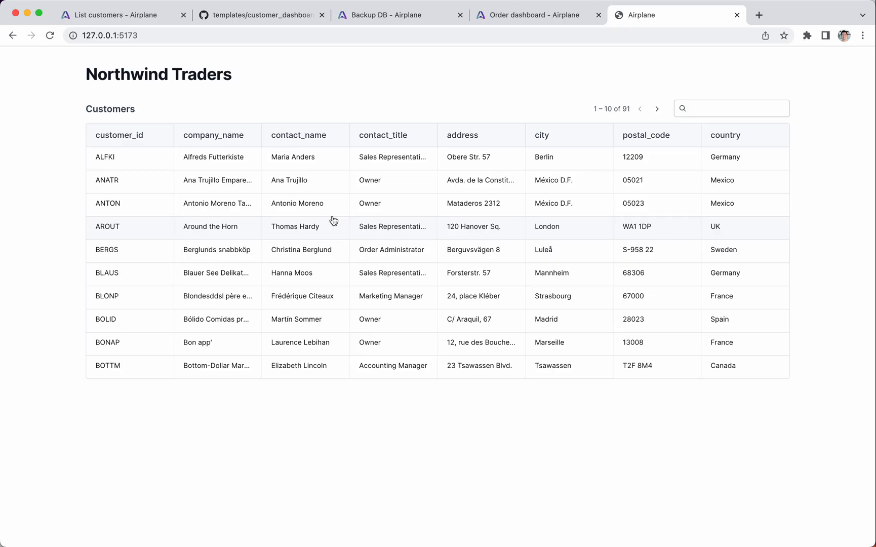
# Step: Select customer BOLID, ship order 10326, then unship it
pyautogui.click(274, 319)
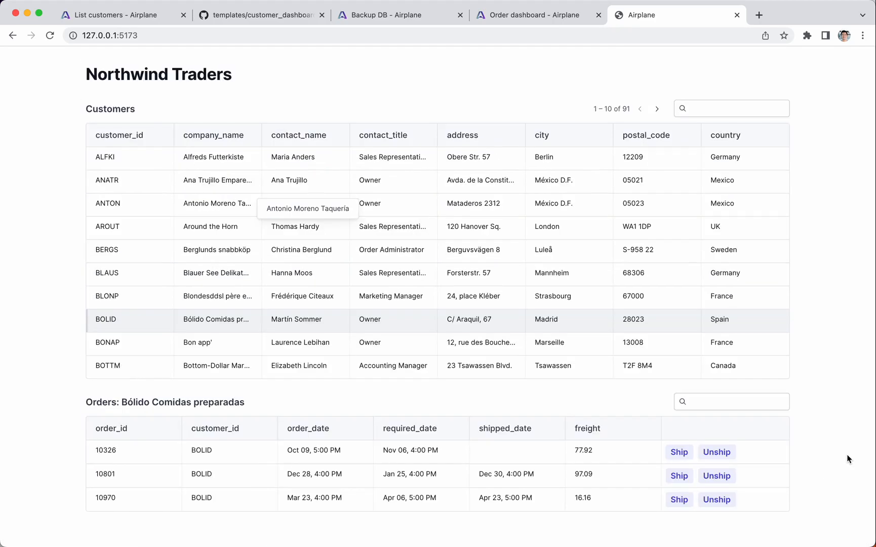
pyautogui.click(679, 452)
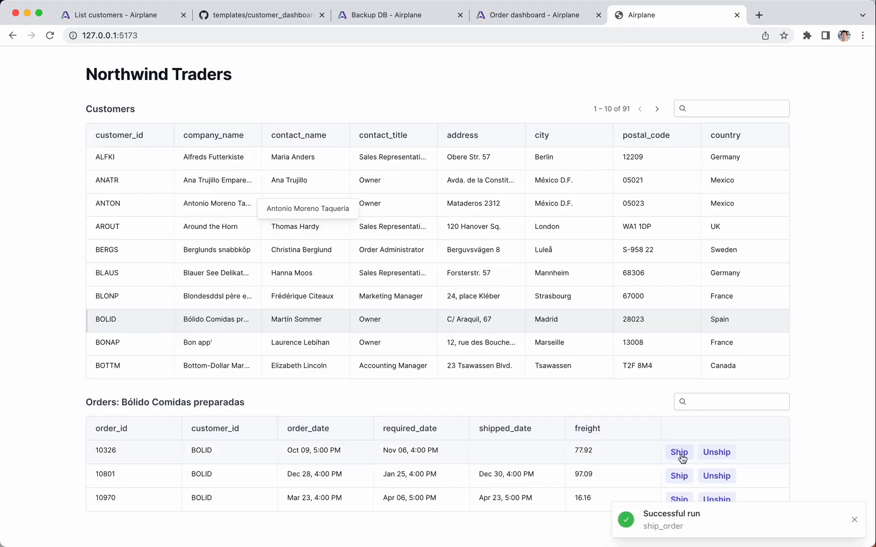
pyautogui.click(716, 452)
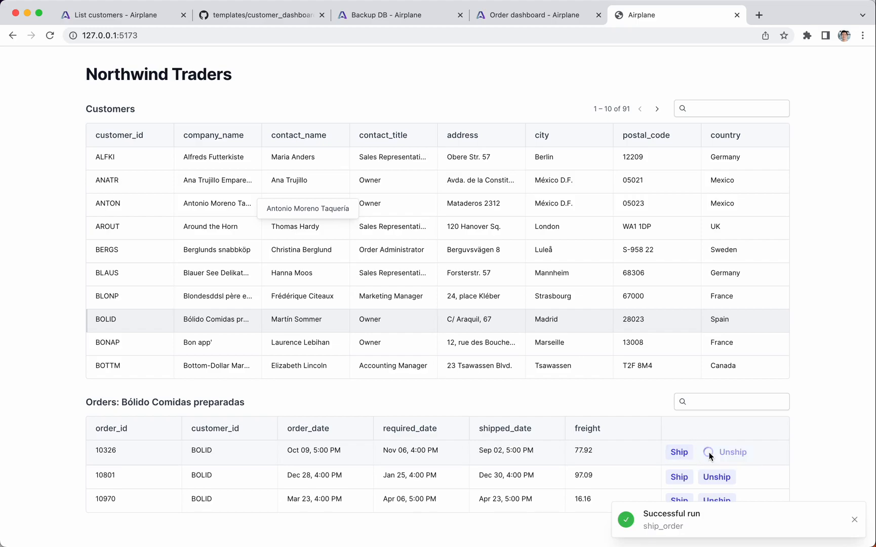